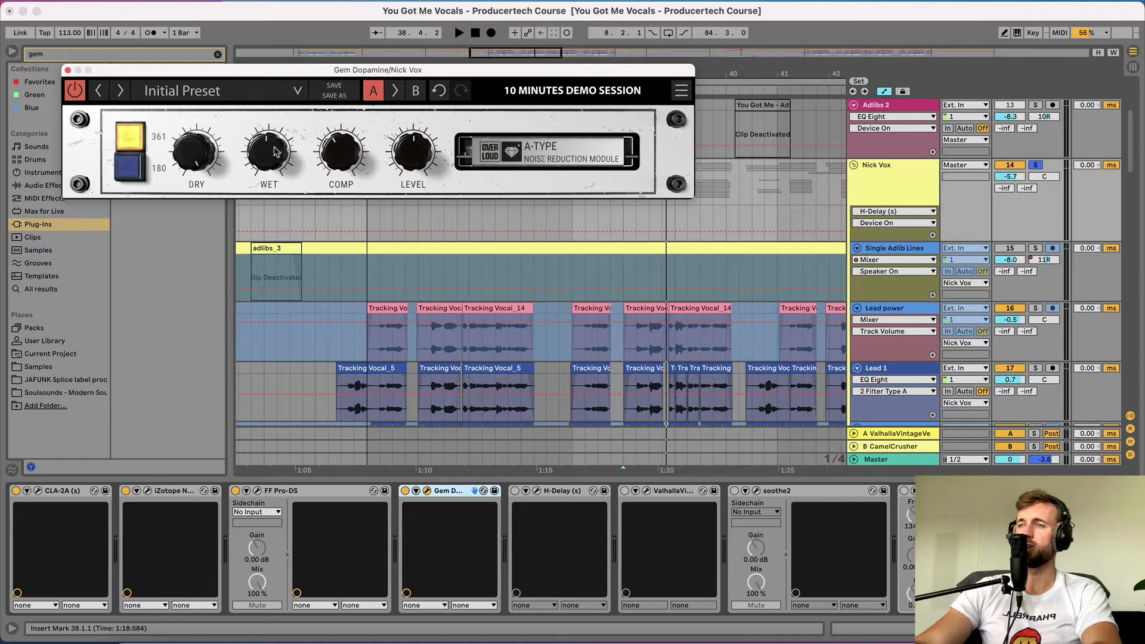
Step: Fine-tune the Wet and Comp amounts of Gem Dopamine on the vocal group while auditioning the chorus
{"action": "key", "text": "space"}
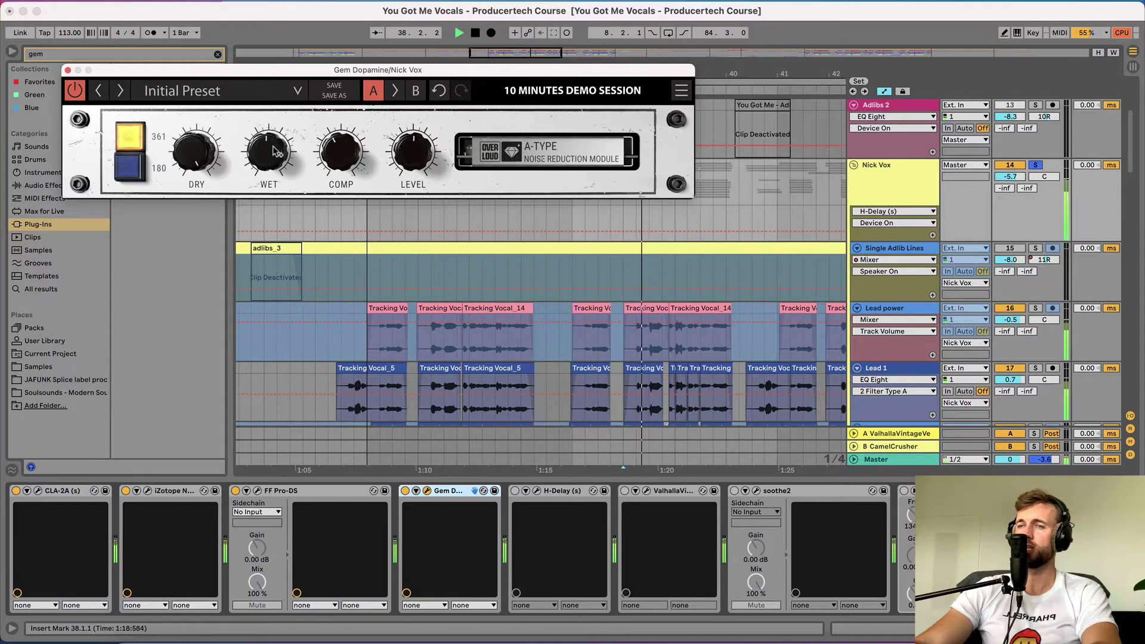
{"action": "left_click", "coordinate": [273, 151]}
{"action": "left_click_drag", "start_coordinate": [273, 151], "coordinate": [273, 138]}
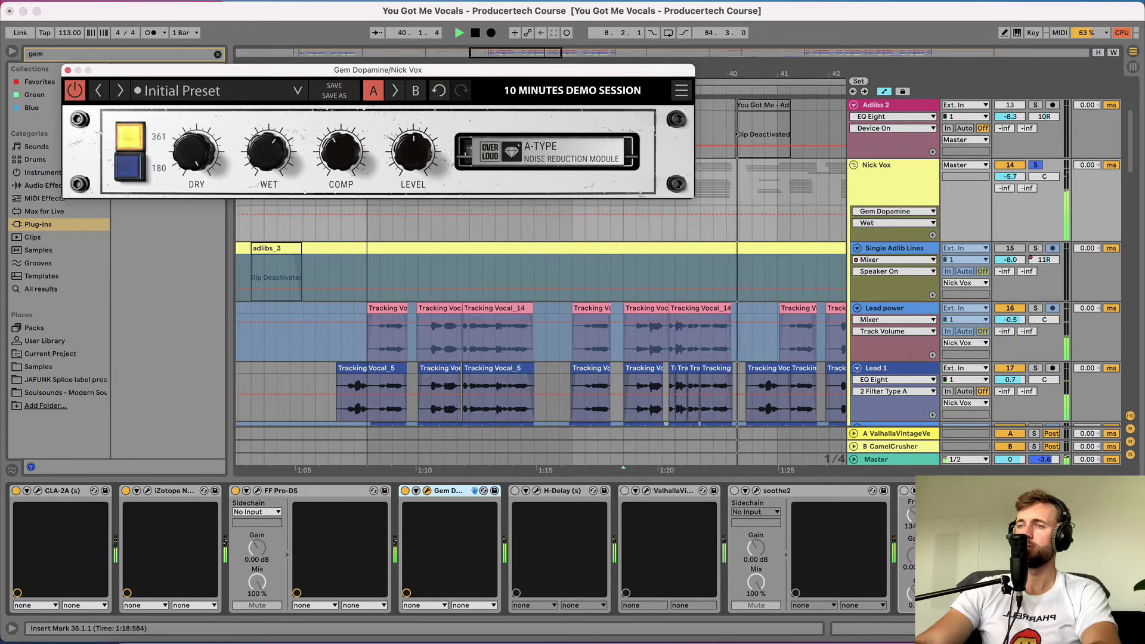
{"action": "key", "text": "space"}
{"action": "left_click_drag", "start_coordinate": [343, 160], "coordinate": [343, 154]}
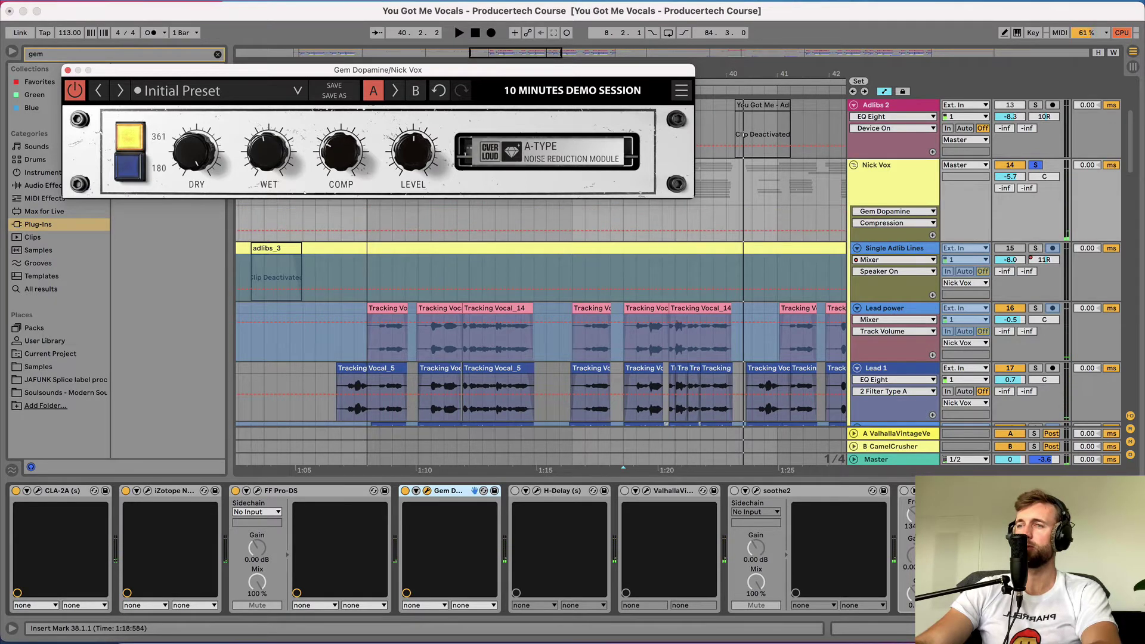
{"action": "key", "text": "space"}
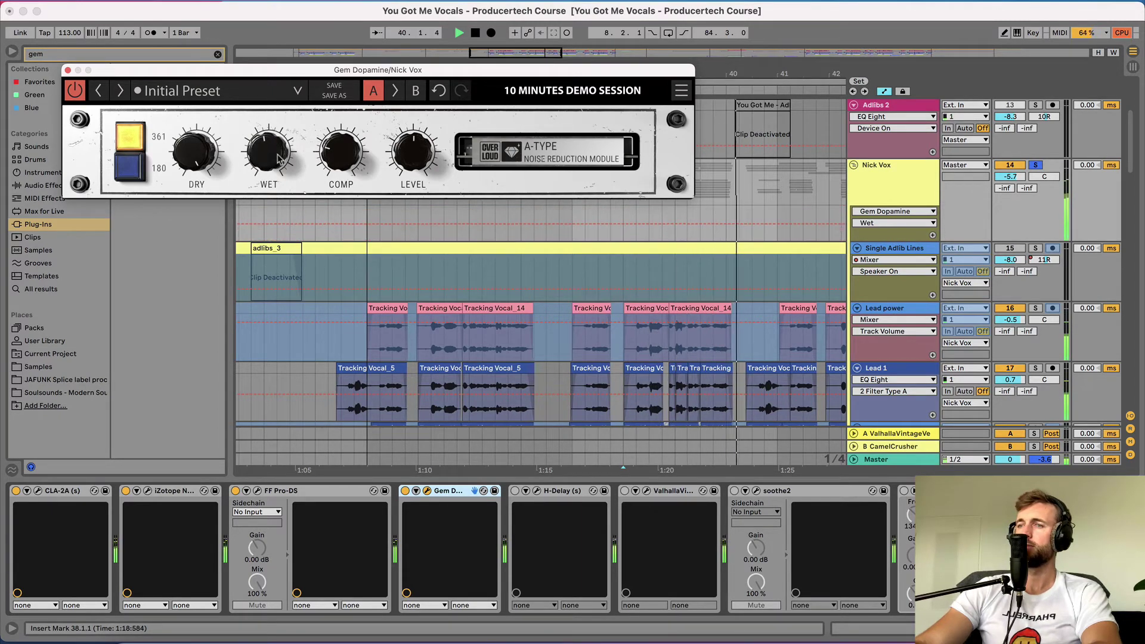
{"action": "key", "text": "space"}
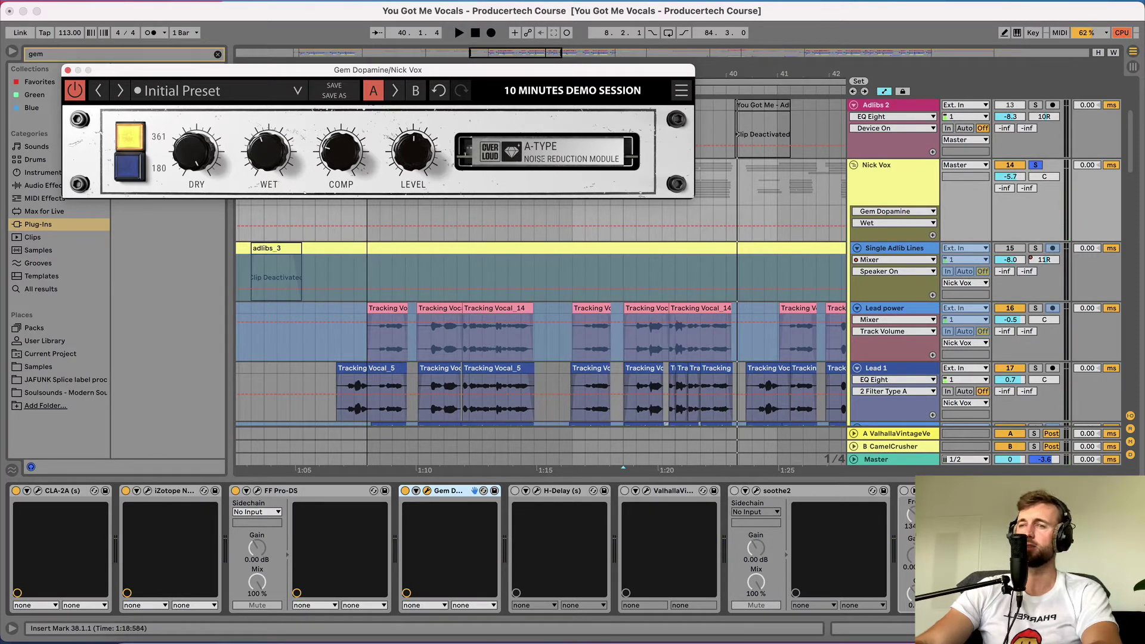
{"action": "key", "text": "space"}
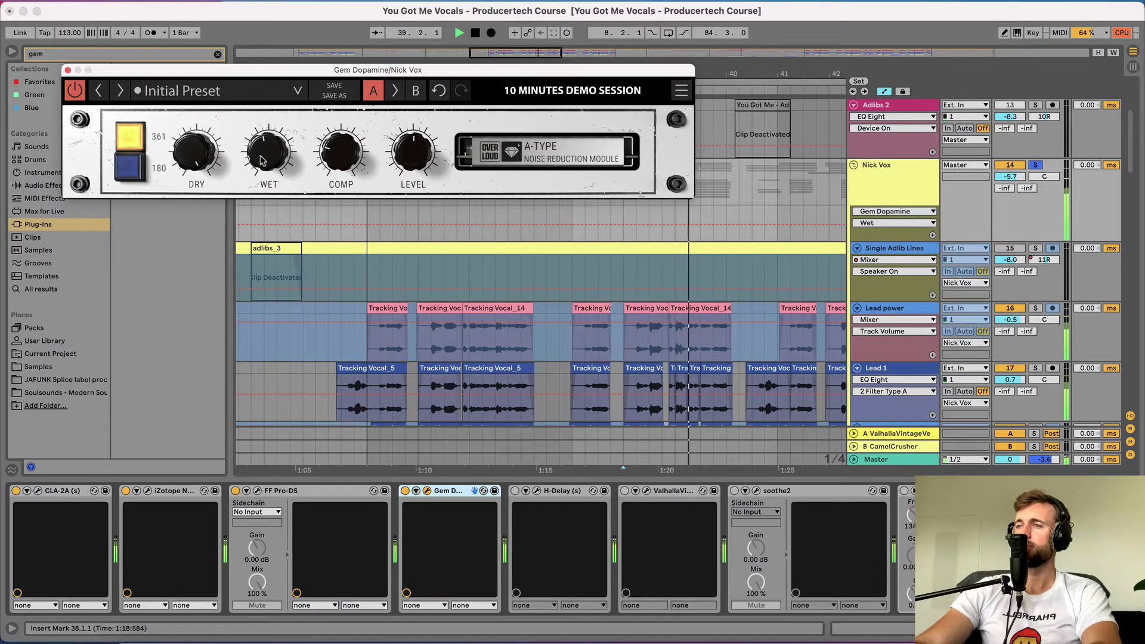
Step: Compare the vocals with Gem Dopamine bypassed and active during playback, and close its window
{"action": "left_click", "coordinate": [409, 491]}
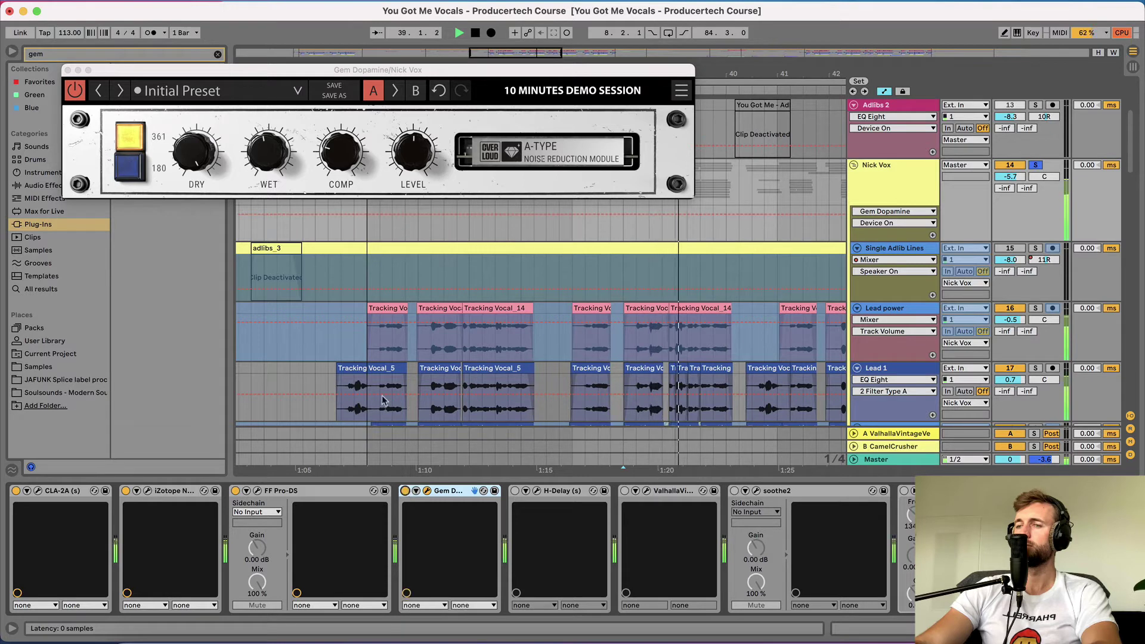
{"action": "key", "text": "space"}
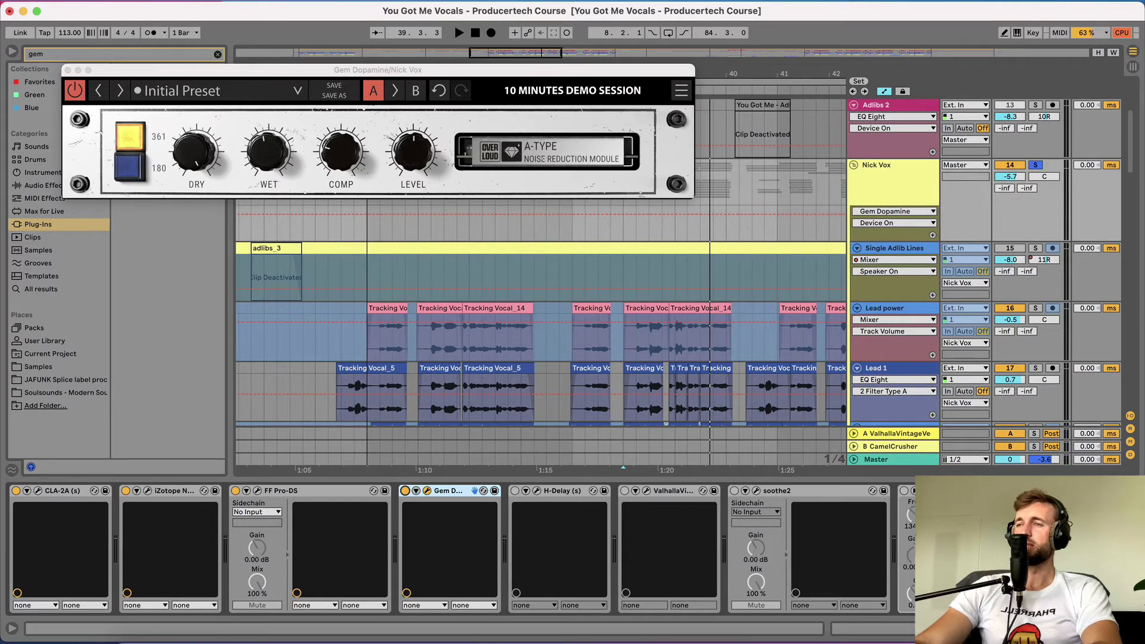
{"action": "left_click_drag", "start_coordinate": [203, 75], "coordinate": [204, 83]}
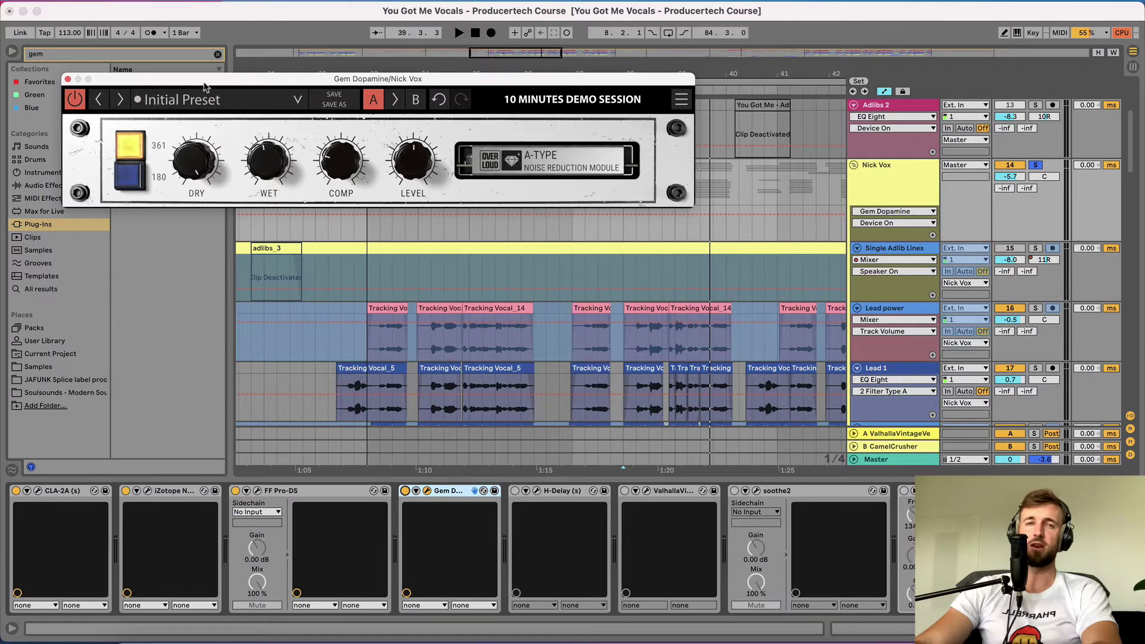
{"action": "left_click", "coordinate": [68, 80]}
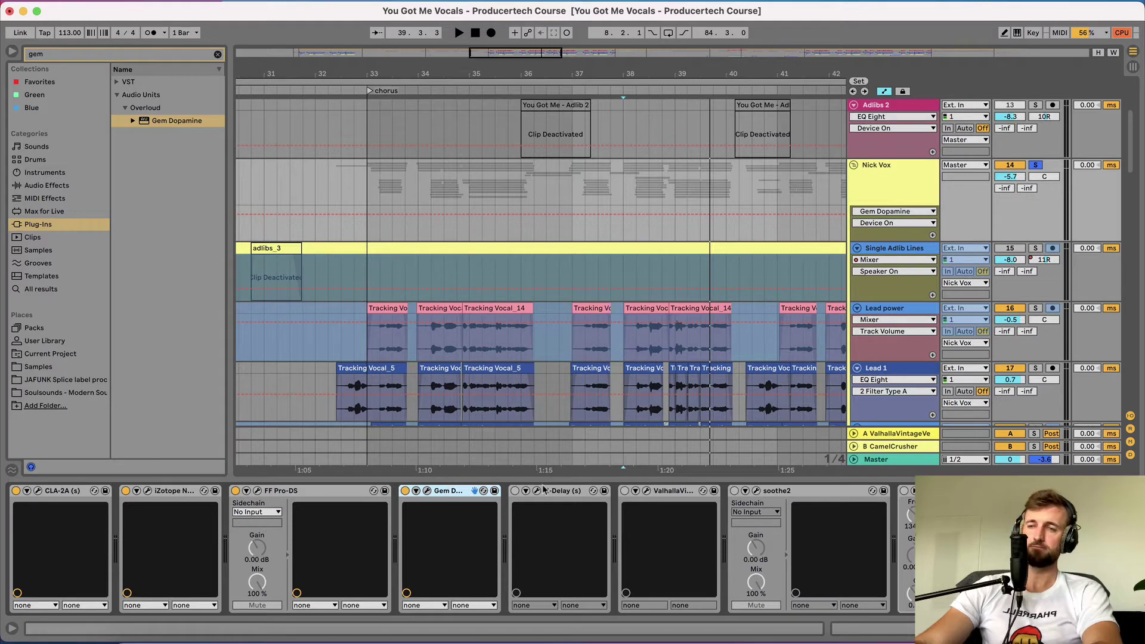
Step: Enable H-Delay on the vocal group, open its interface and audition the chorus with it
{"action": "left_click", "coordinate": [560, 499]}
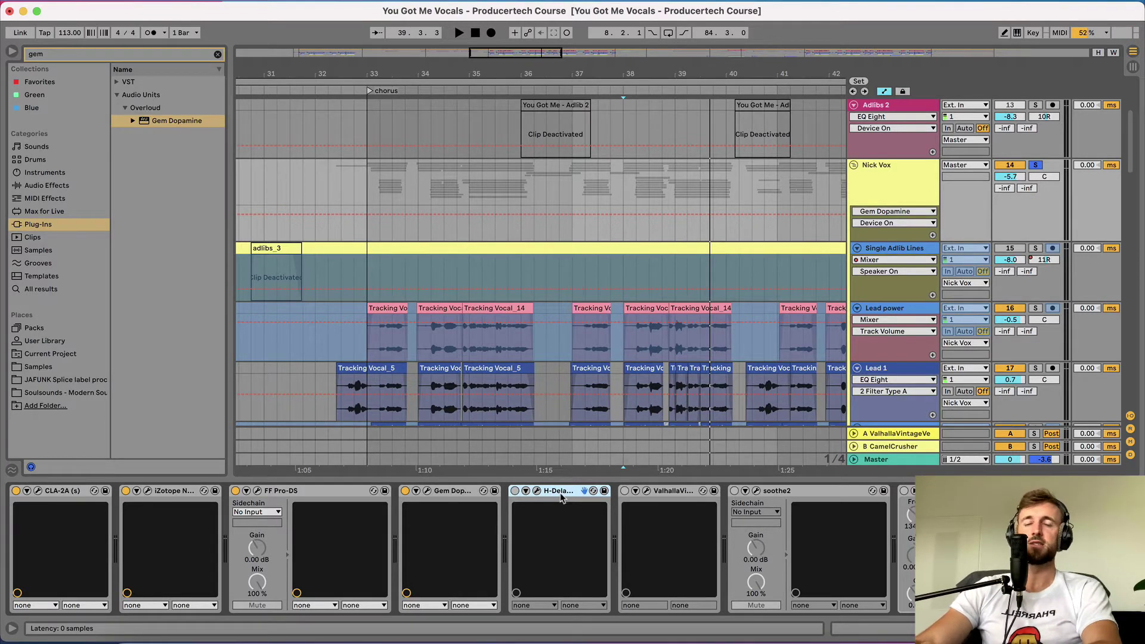
{"action": "left_click", "coordinate": [515, 490]}
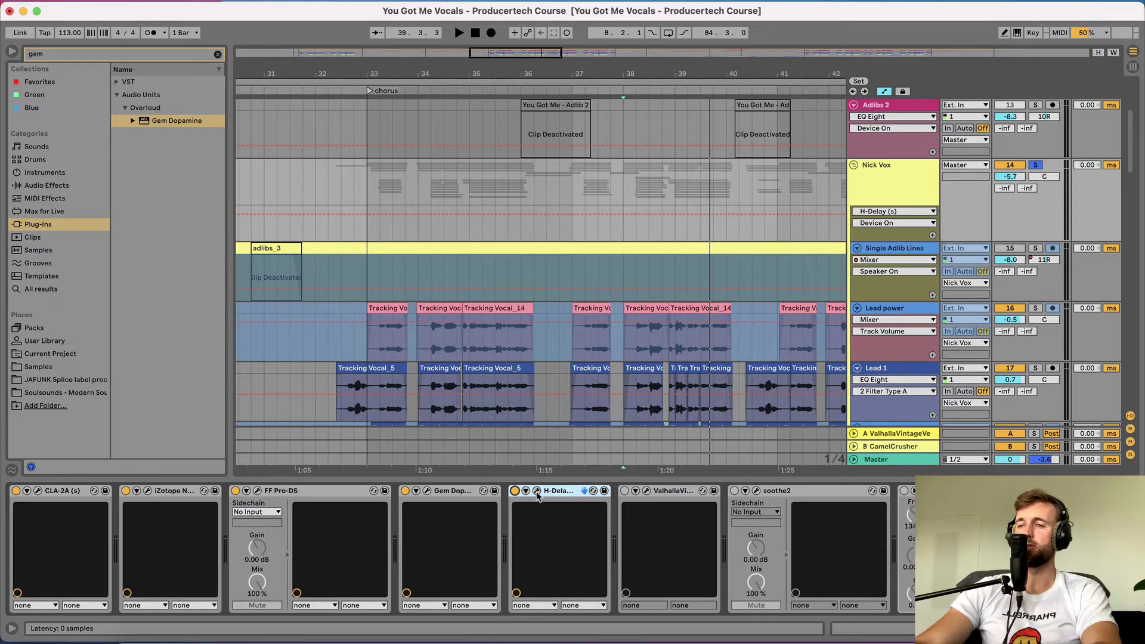
{"action": "left_click", "coordinate": [537, 492]}
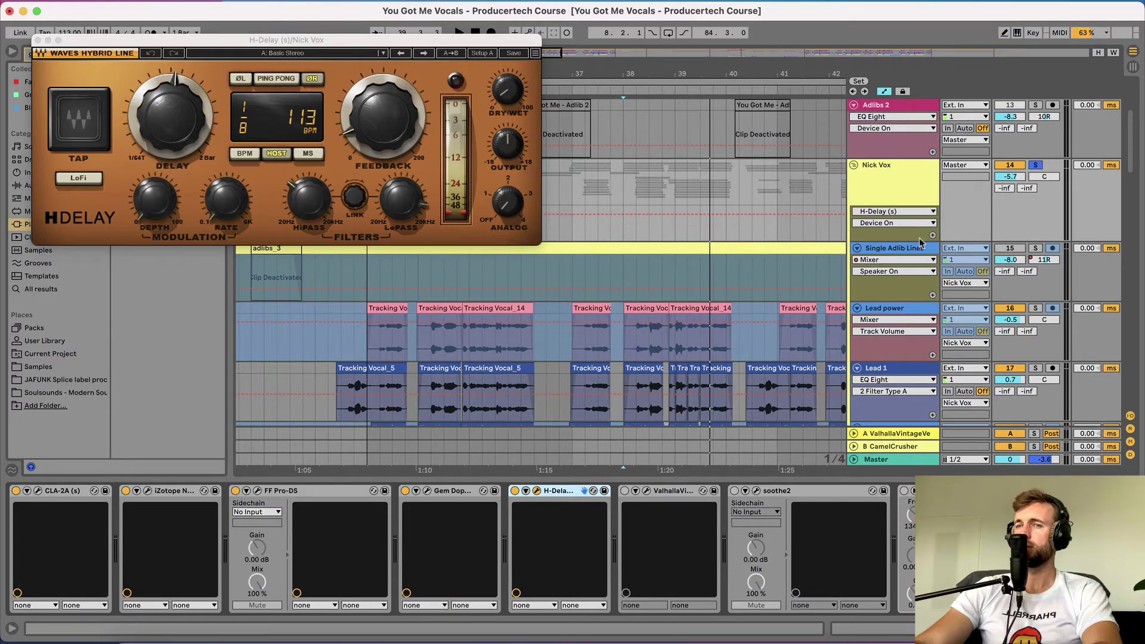
{"action": "key", "text": "space"}
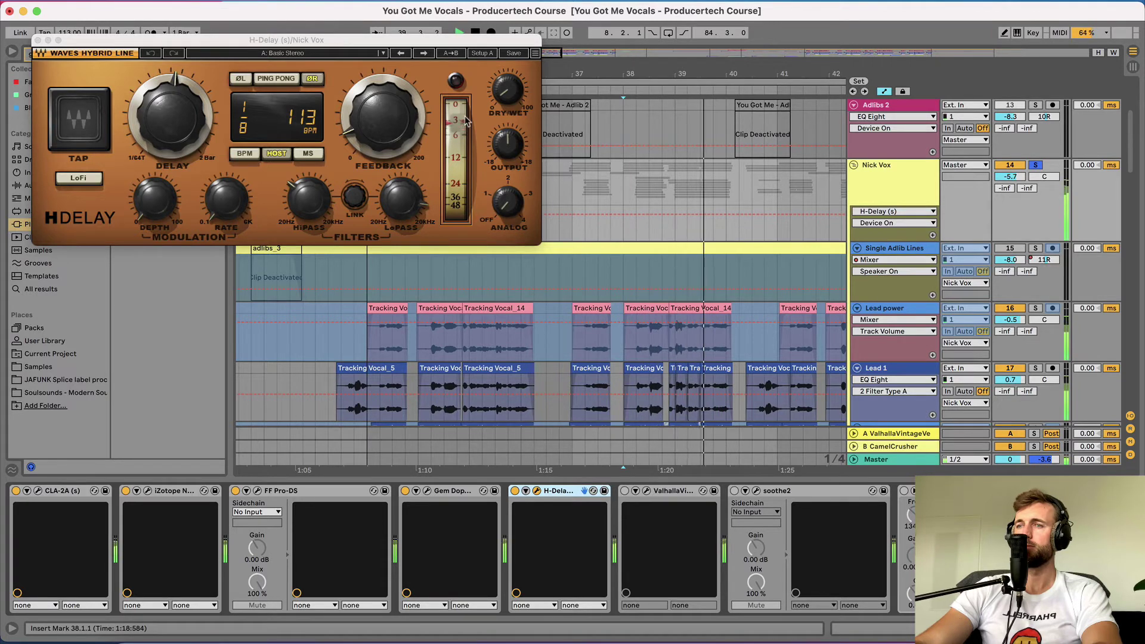
{"action": "key", "text": "space"}
Step: Try a higher Dry/Wet mix on H-Delay during playback and return it to 5
{"action": "left_click", "coordinate": [506, 89]}
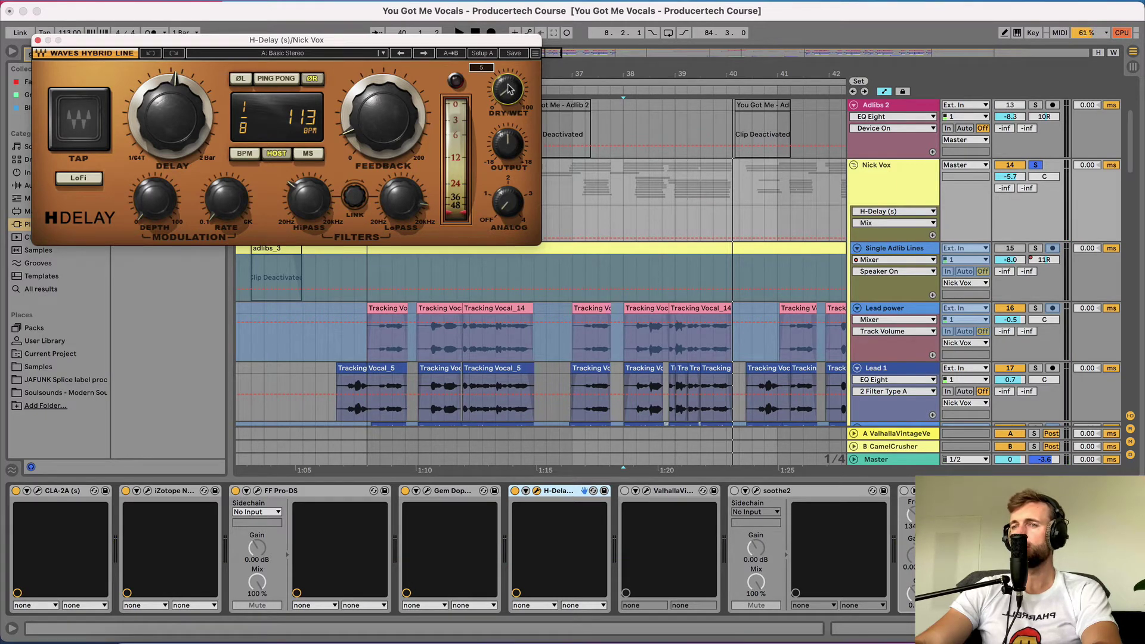
{"action": "left_click_drag", "start_coordinate": [508, 89], "coordinate": [515, 102]}
{"action": "key", "text": "space"}
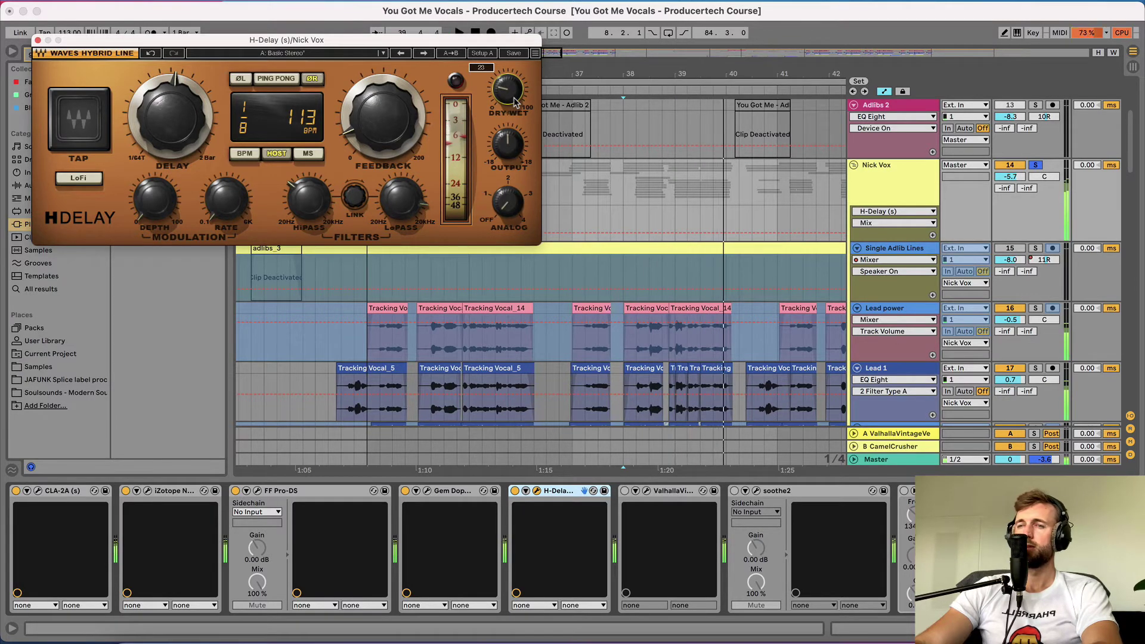
{"action": "left_click_drag", "start_coordinate": [515, 102], "coordinate": [516, 108]}
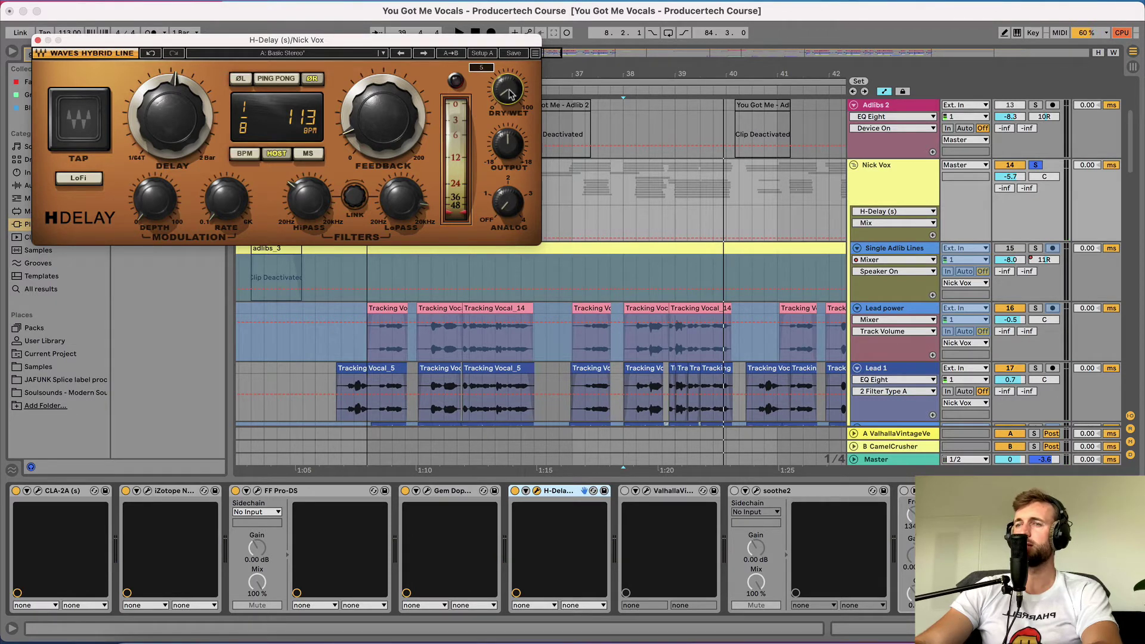
Step: Audition H-Delay with Dry/Wet turned fully up, toggling the right-channel phase inversion off and on, and return Dry/Wet to 5
{"action": "left_click_drag", "start_coordinate": [509, 93], "coordinate": [517, 98]}
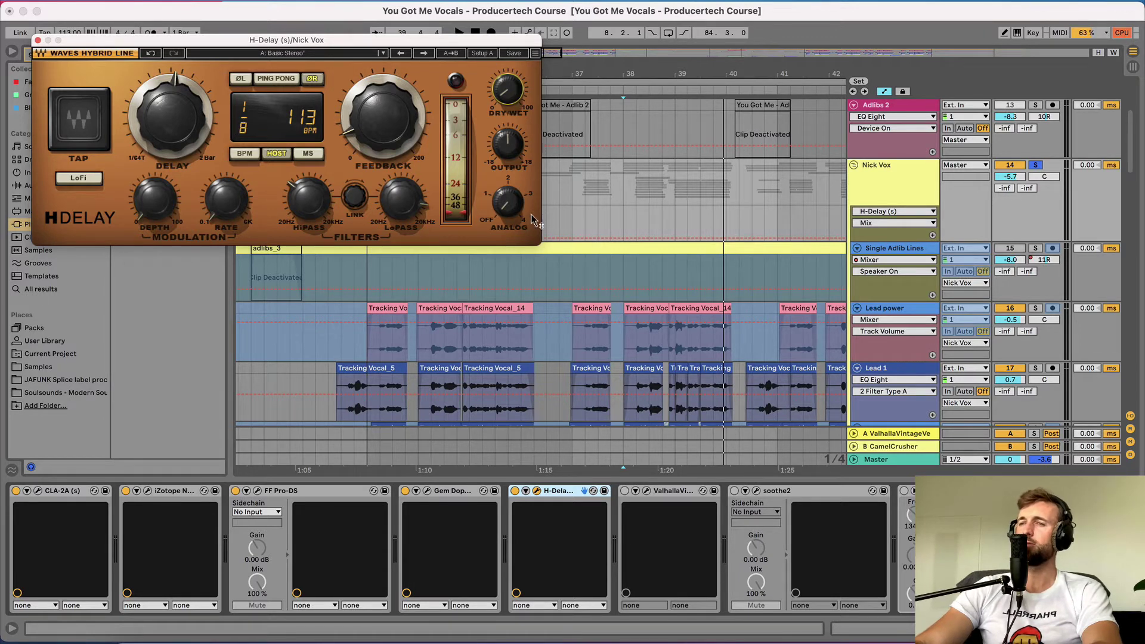
{"action": "mouse_move", "coordinate": [367, 141]}
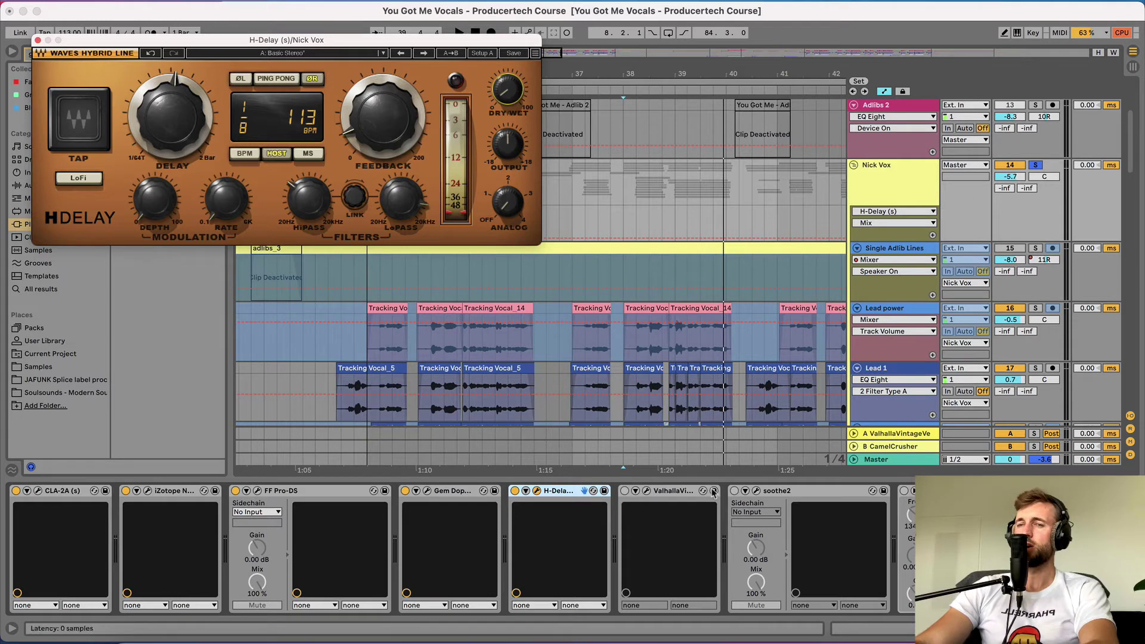
{"action": "key", "text": "space"}
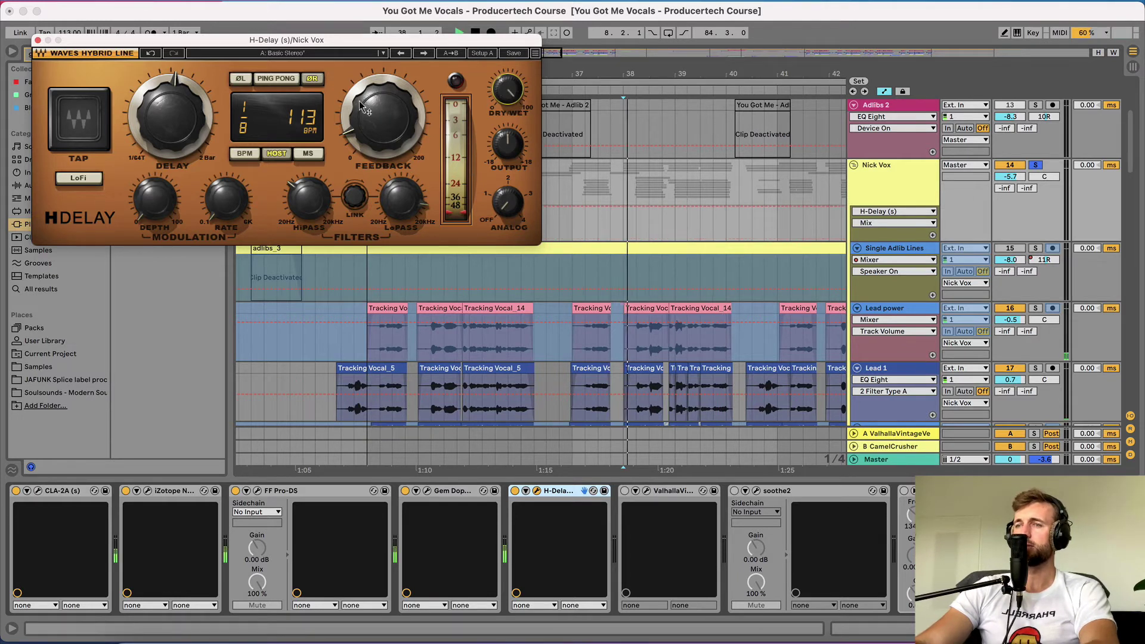
{"action": "left_click", "coordinate": [313, 81]}
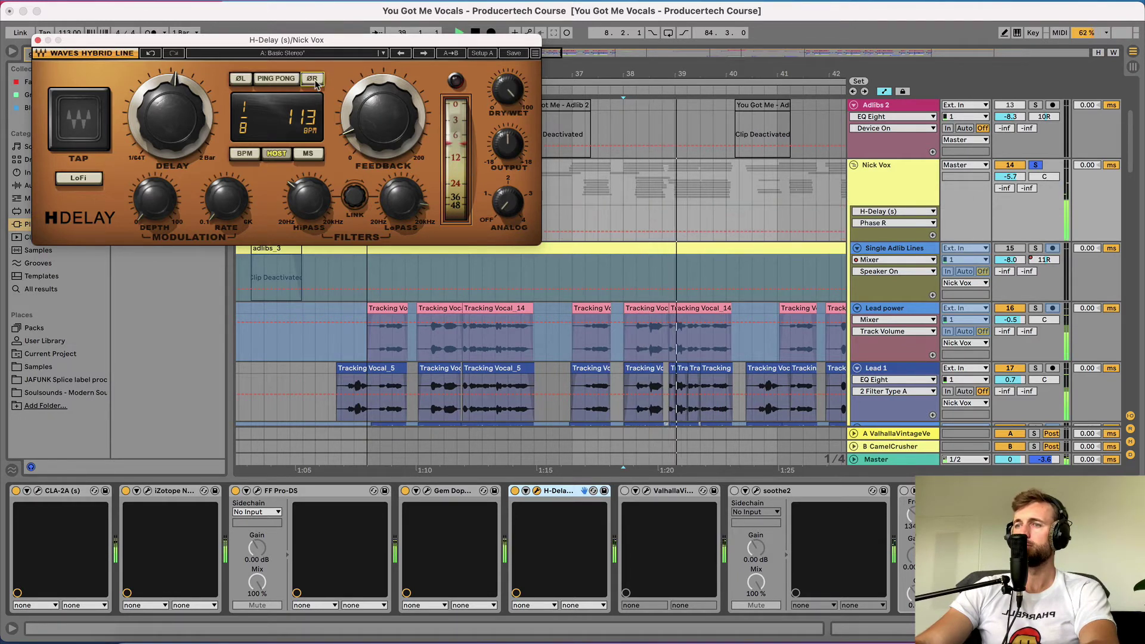
{"action": "left_click", "coordinate": [314, 79]}
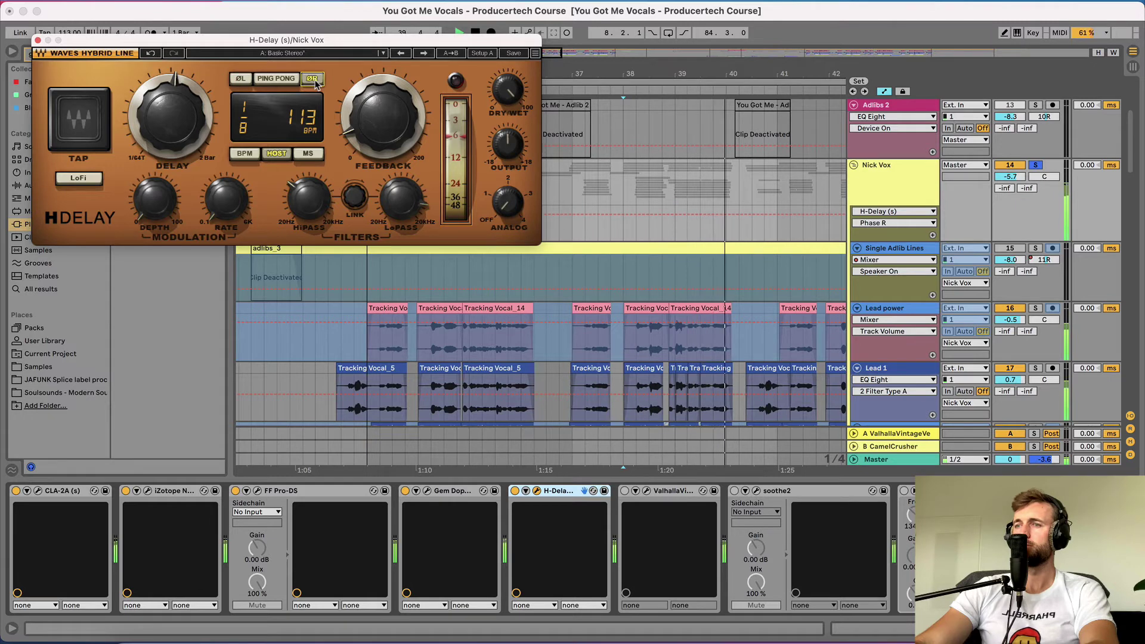
{"action": "key", "text": "space"}
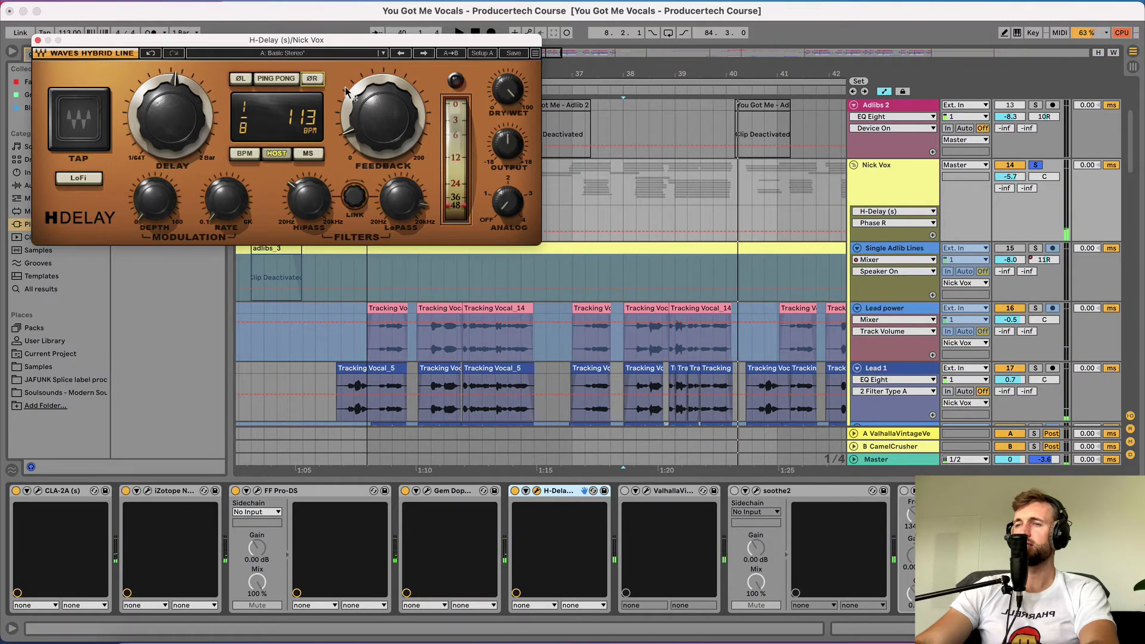
{"action": "mouse_move", "coordinate": [347, 91]}
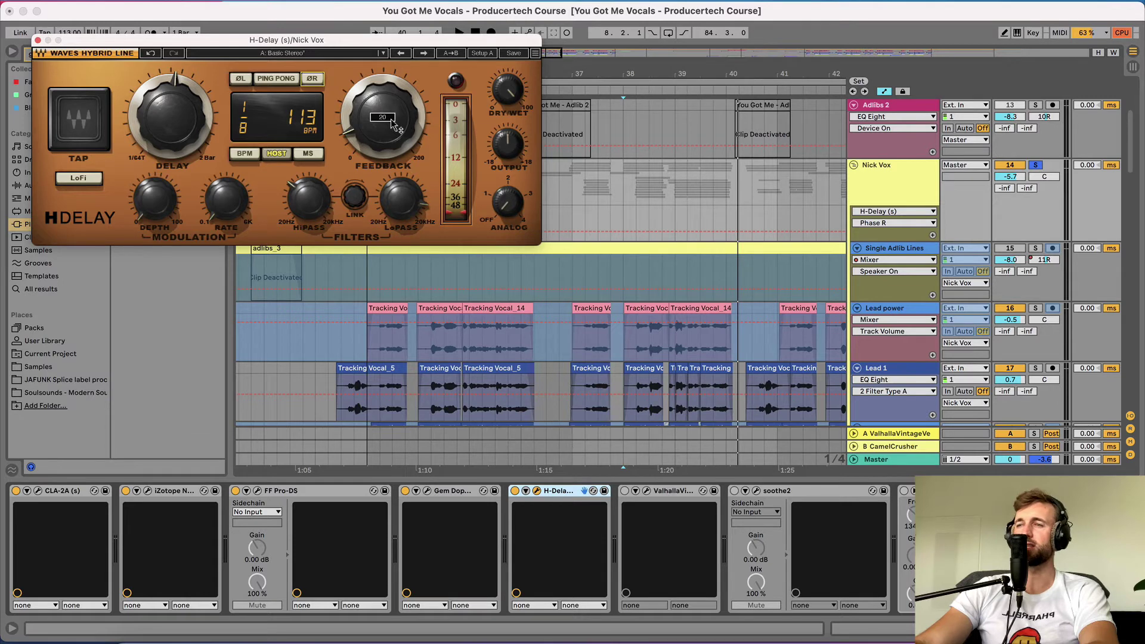
{"action": "key", "text": "space"}
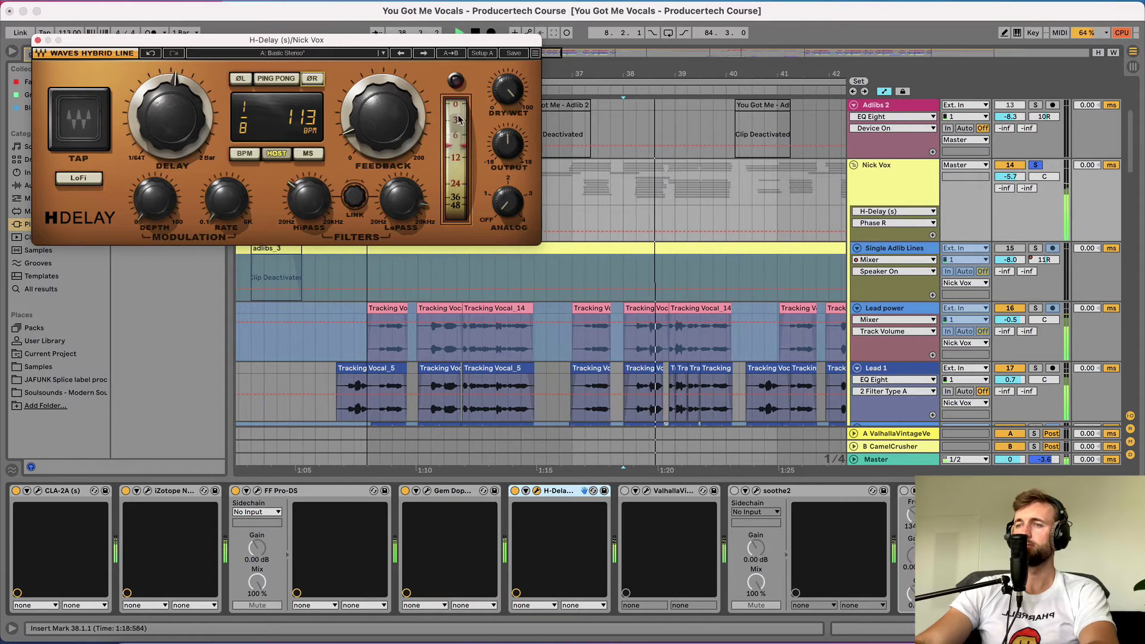
{"action": "left_click", "coordinate": [310, 80]}
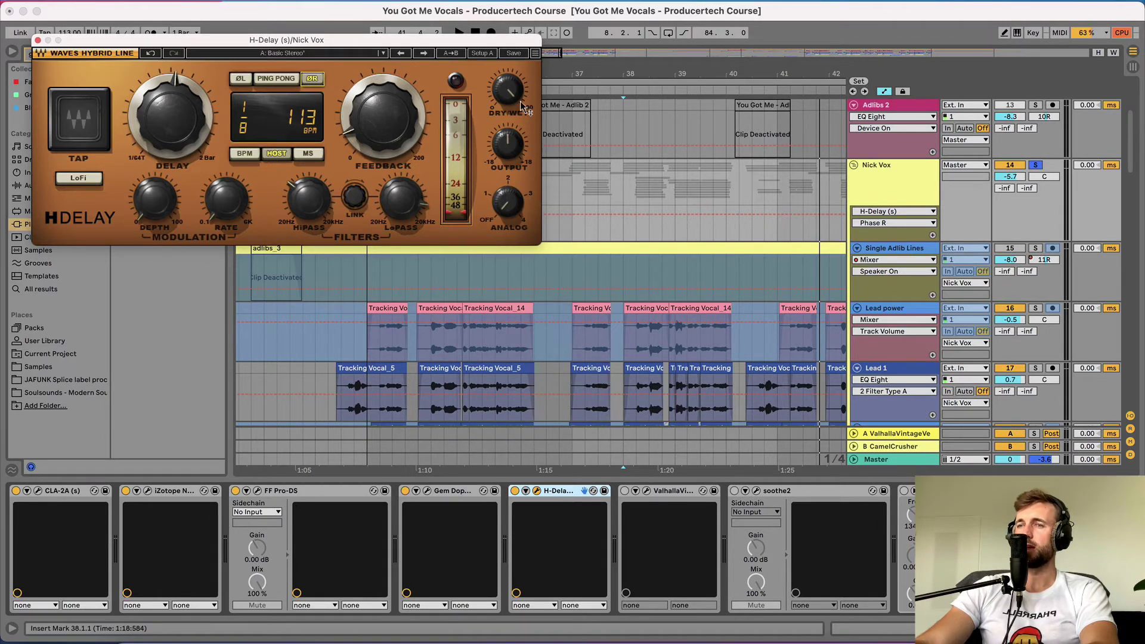
{"action": "left_click_drag", "start_coordinate": [522, 106], "coordinate": [521, 116]}
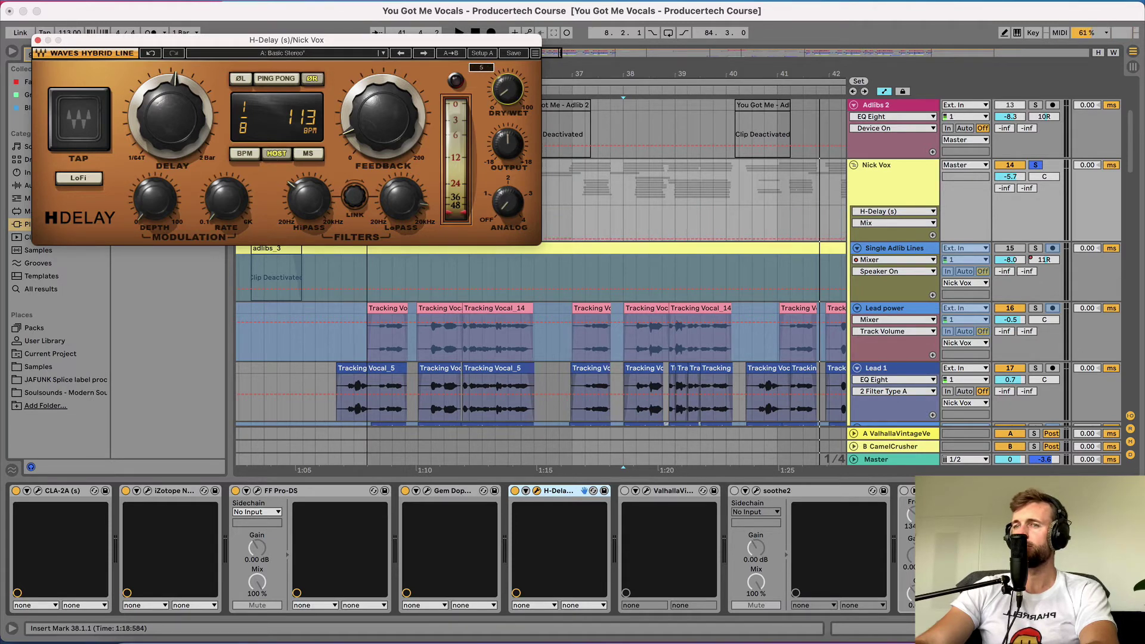
Step: Close H-Delay, then enable and open ValhallaVintageVerb on the vocal group and audition the chorus with it
{"action": "left_click", "coordinate": [38, 40]}
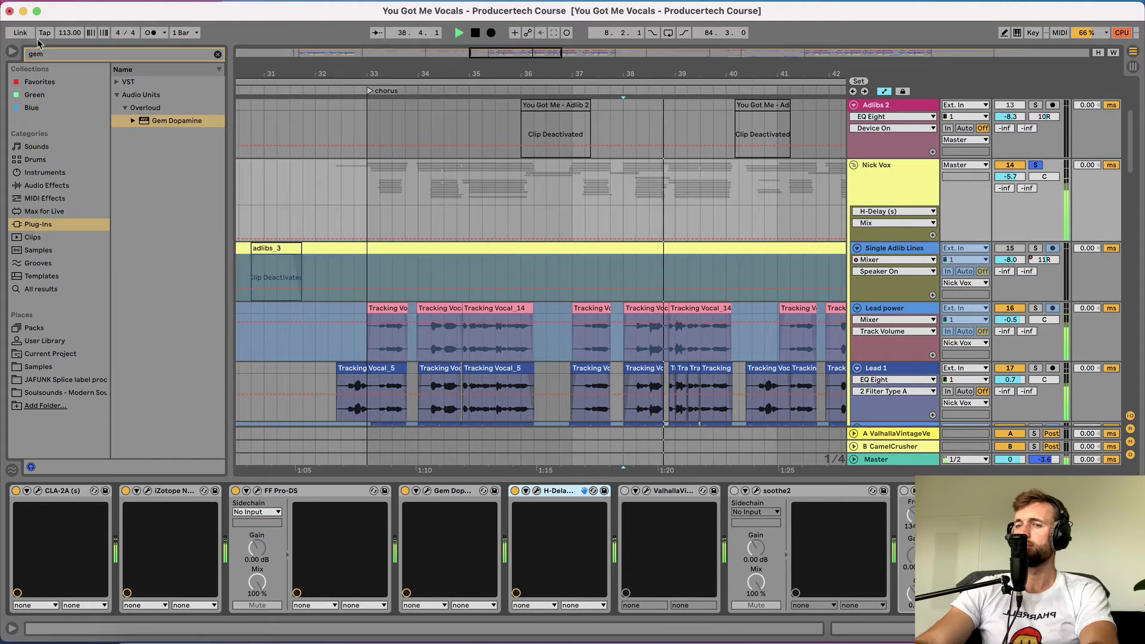
{"action": "left_click", "coordinate": [670, 492]}
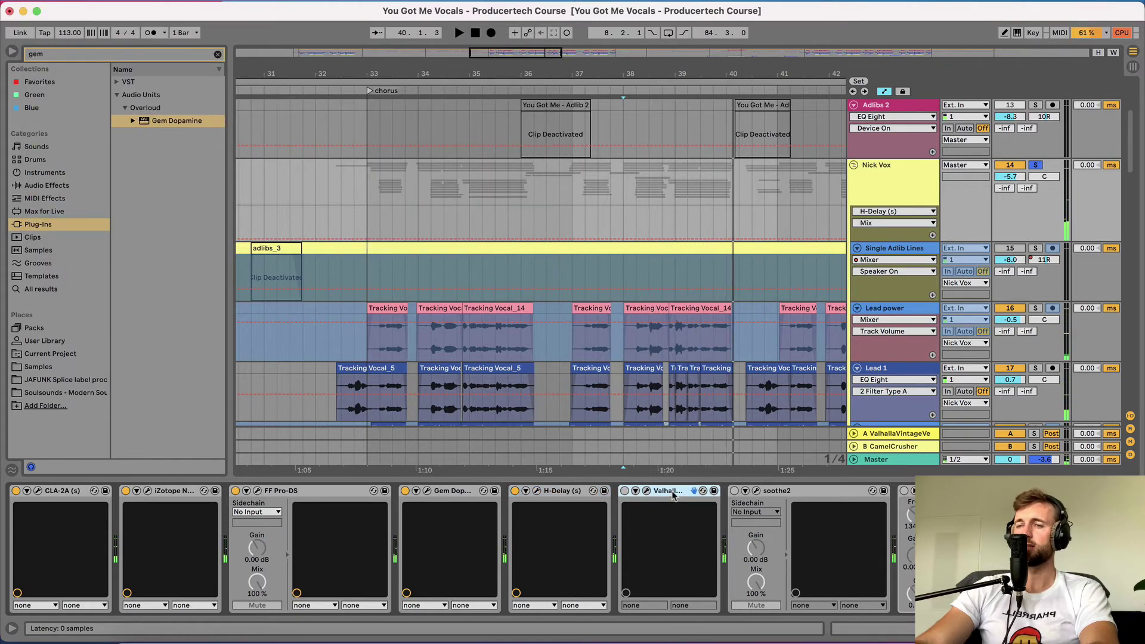
{"action": "left_click", "coordinate": [624, 491]}
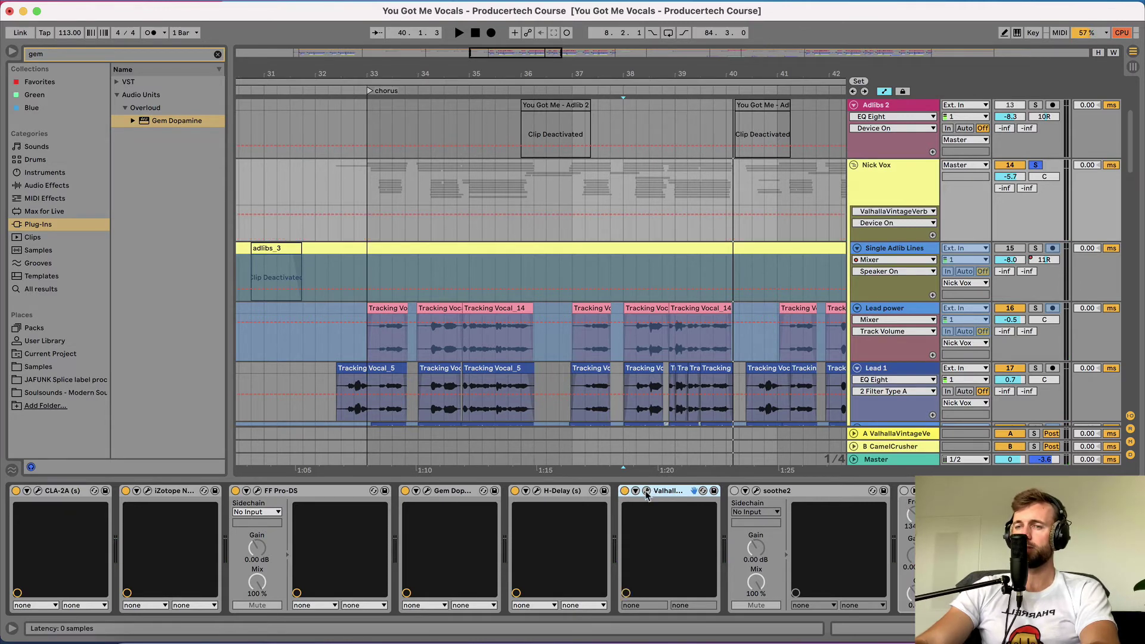
{"action": "left_click", "coordinate": [646, 490]}
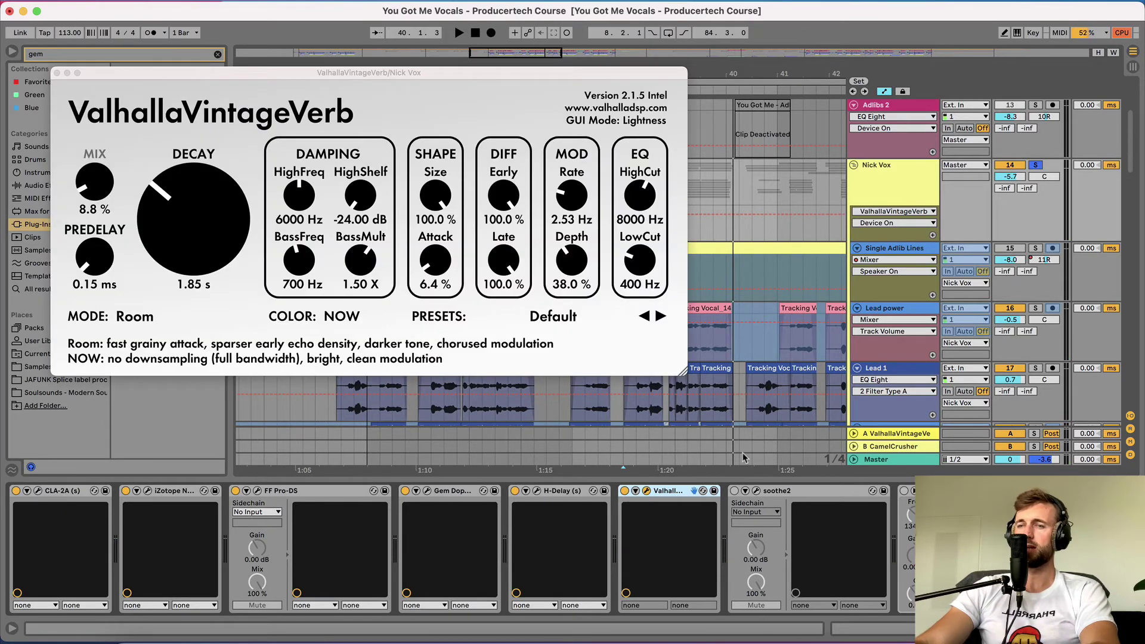
{"action": "key", "text": "space"}
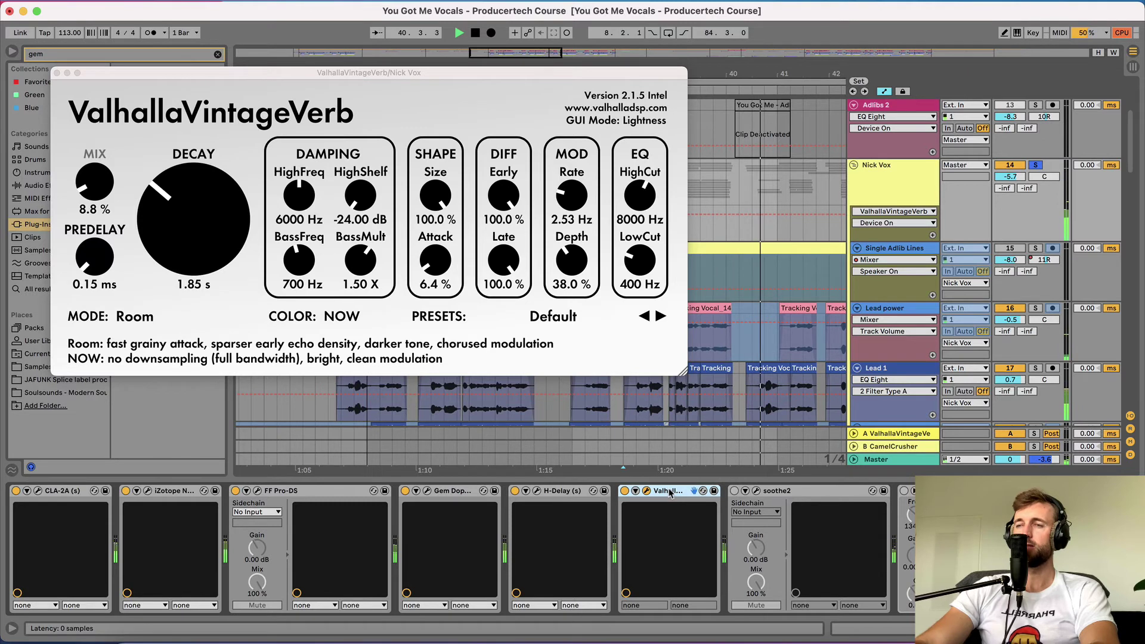
{"action": "key", "text": "space"}
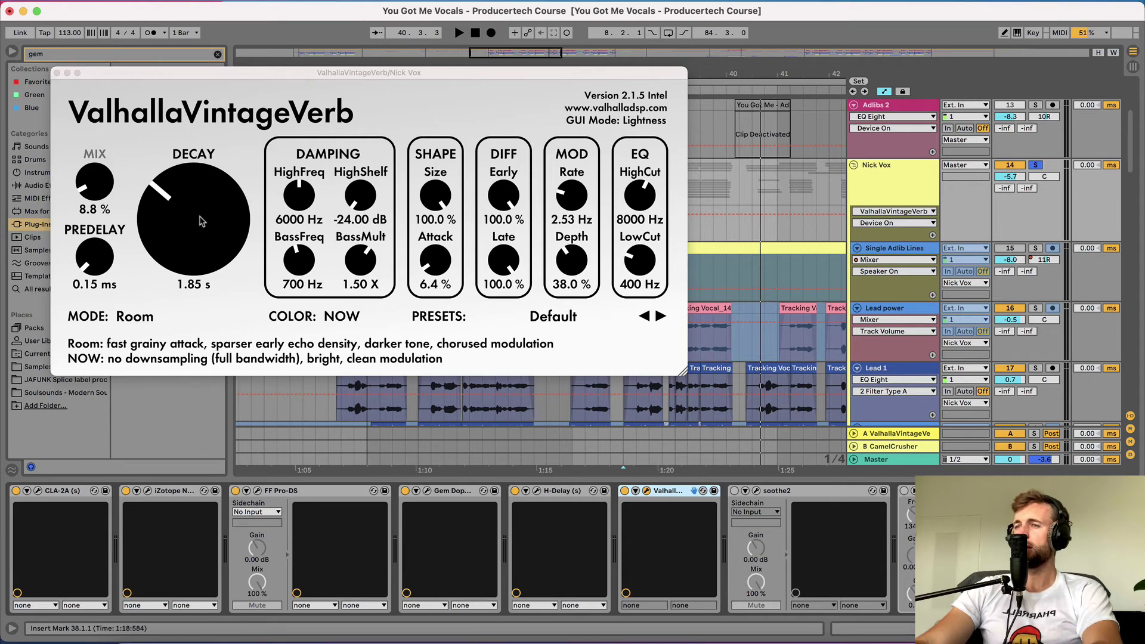
Step: Set the reverb's LowCut to 450 Hz and HighCut to 8850 Hz, and close the reverb window
{"action": "left_click", "coordinate": [99, 182]}
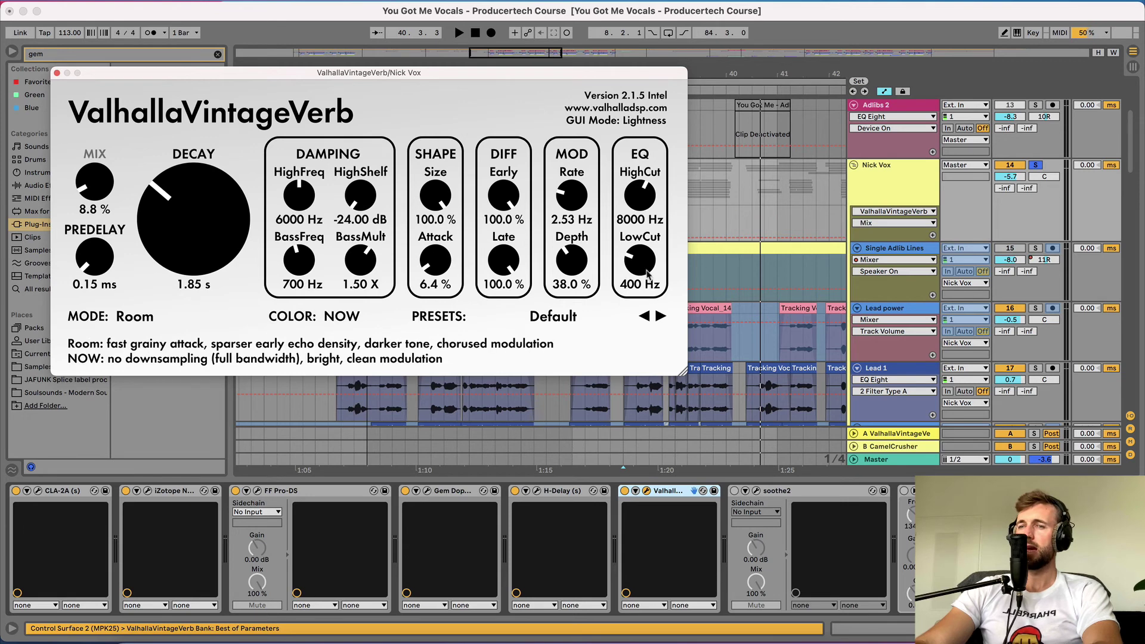
{"action": "left_click_drag", "start_coordinate": [640, 274], "coordinate": [640, 268]}
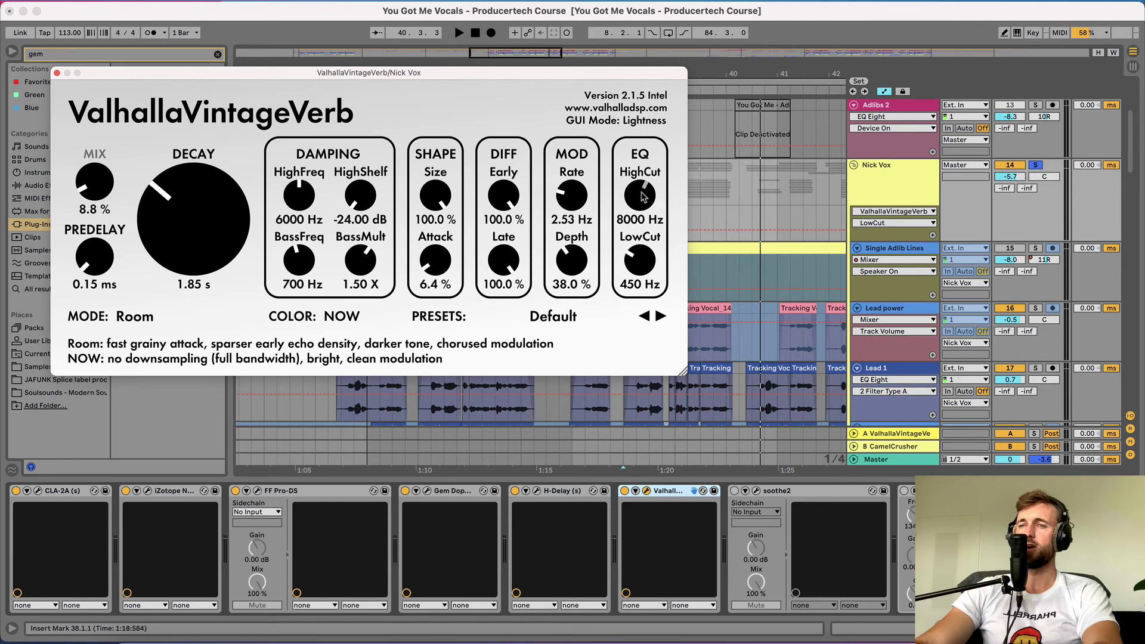
{"action": "key", "text": "space"}
{"action": "left_click_drag", "start_coordinate": [645, 199], "coordinate": [653, 99]}
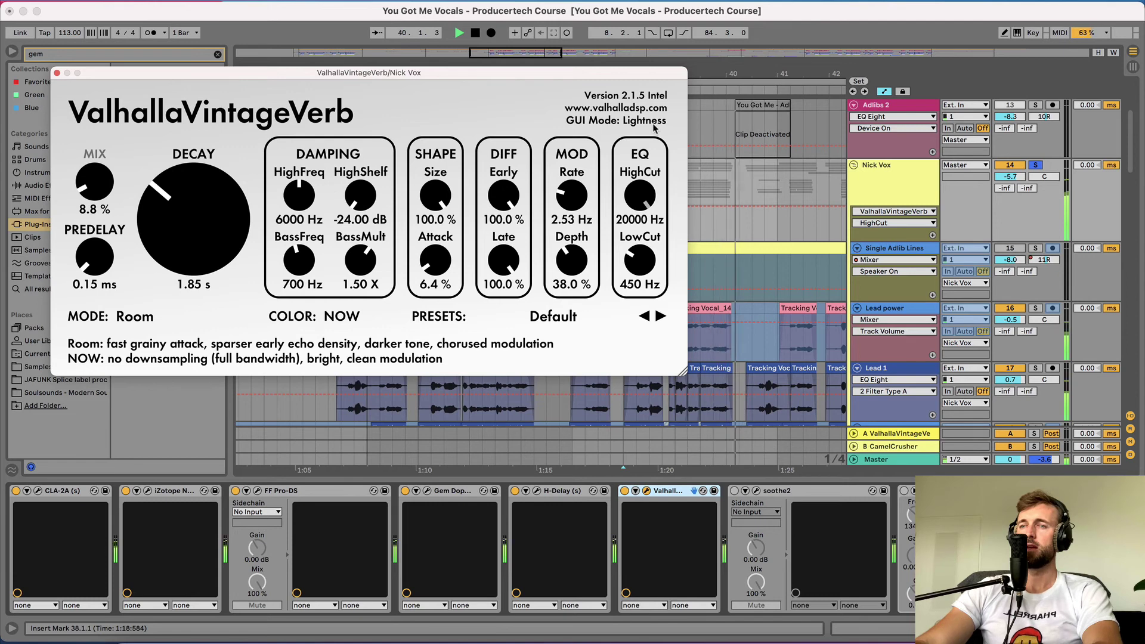
{"action": "key", "text": "space"}
{"action": "left_click_drag", "start_coordinate": [654, 127], "coordinate": [651, 193]}
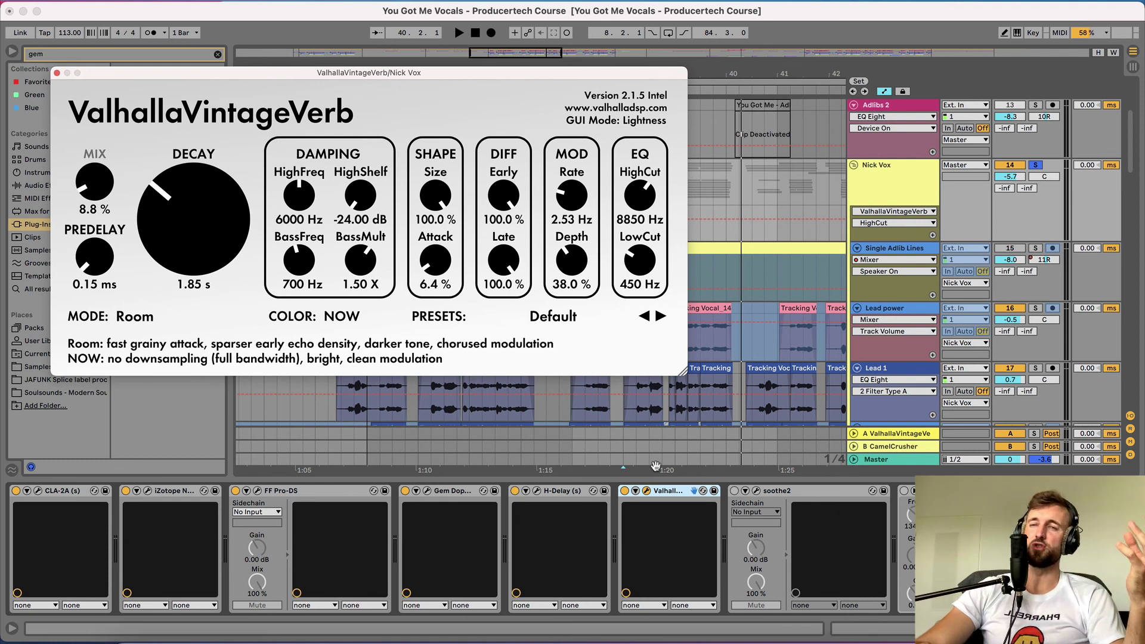
{"action": "left_click", "coordinate": [647, 491]}
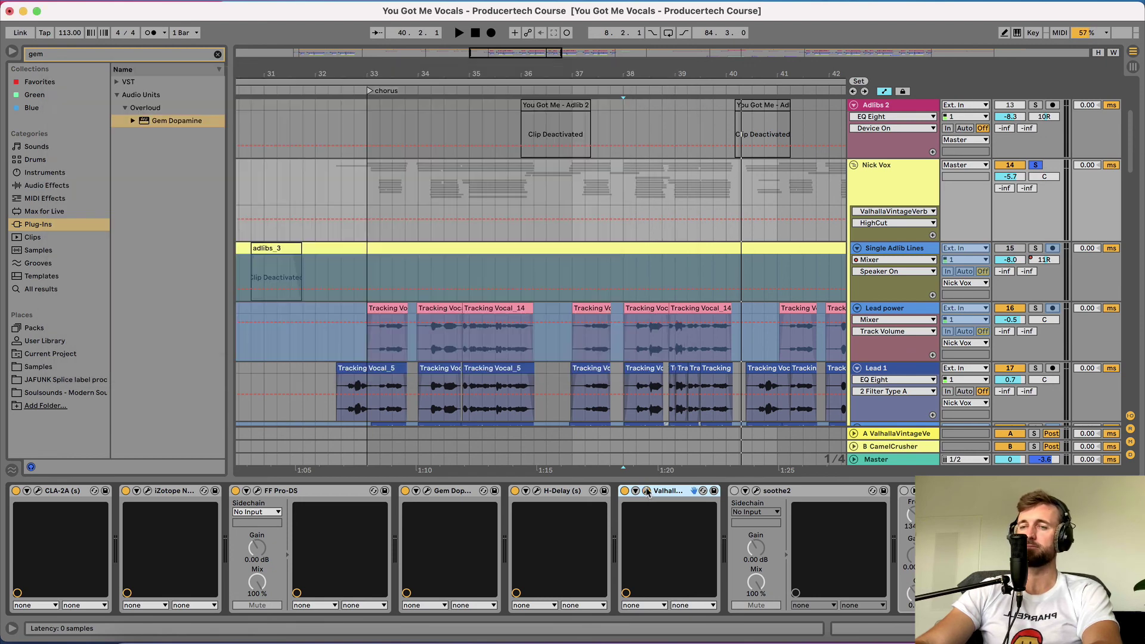